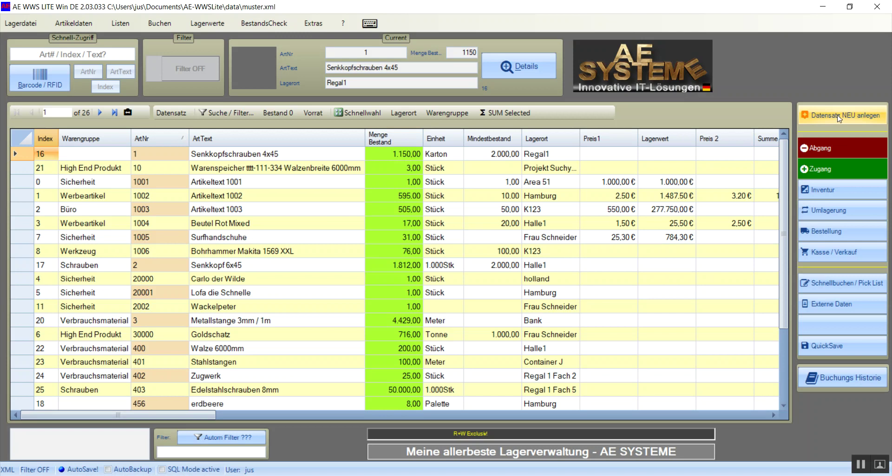
Create a new article record with article number 23 and an initial stock quantity of 1000
{"action": "left_click", "coordinate": [839, 118]}
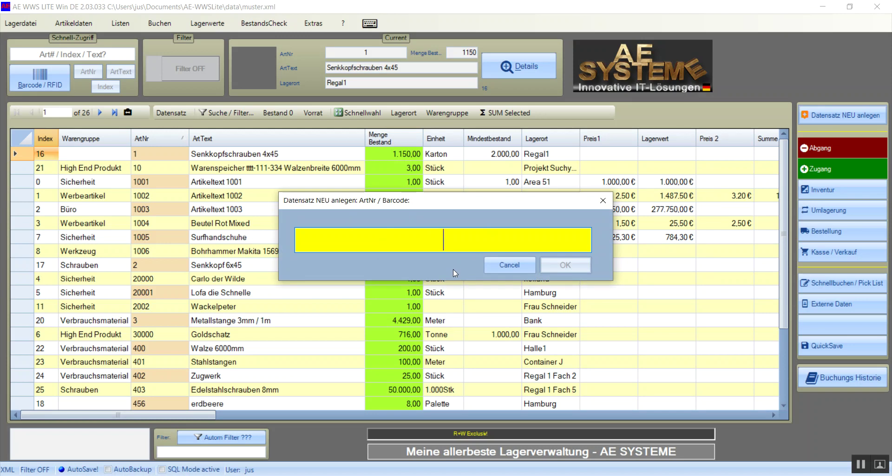
{"action": "type", "text": "23"}
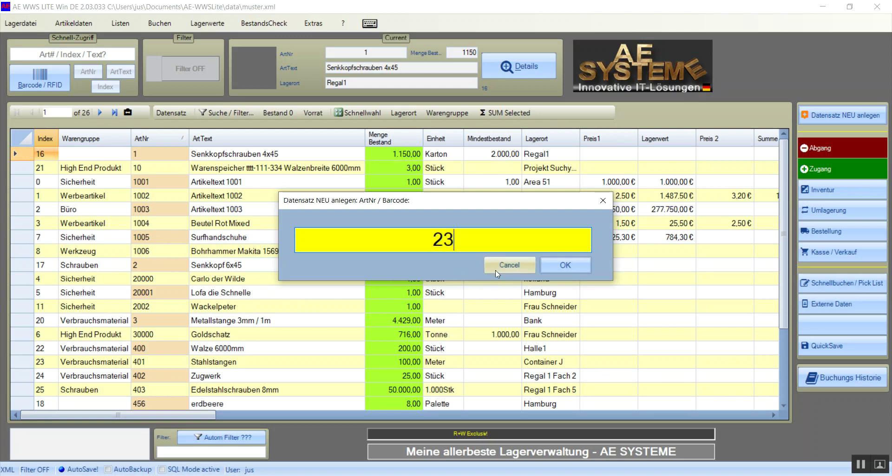
{"action": "left_click", "coordinate": [564, 264]}
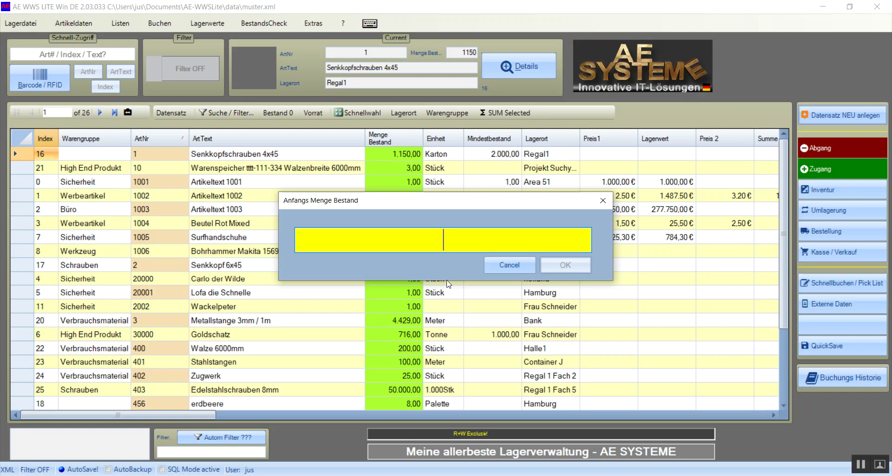
{"action": "type", "text": "1000"}
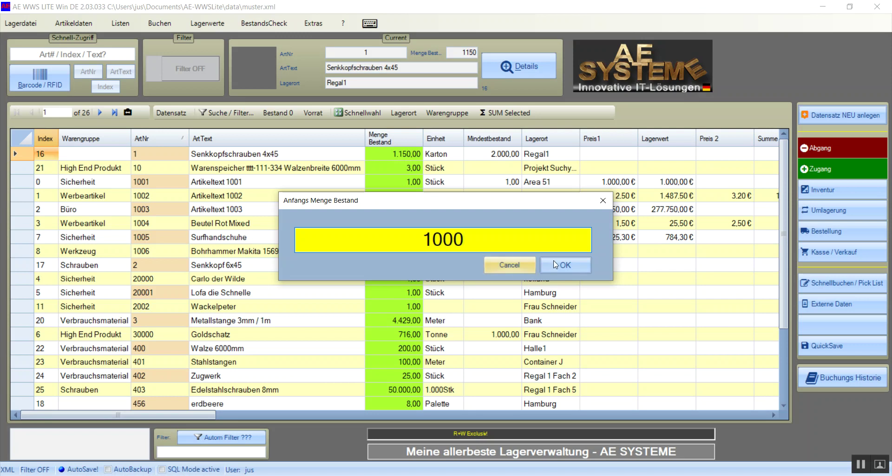
{"action": "left_click", "coordinate": [564, 264]}
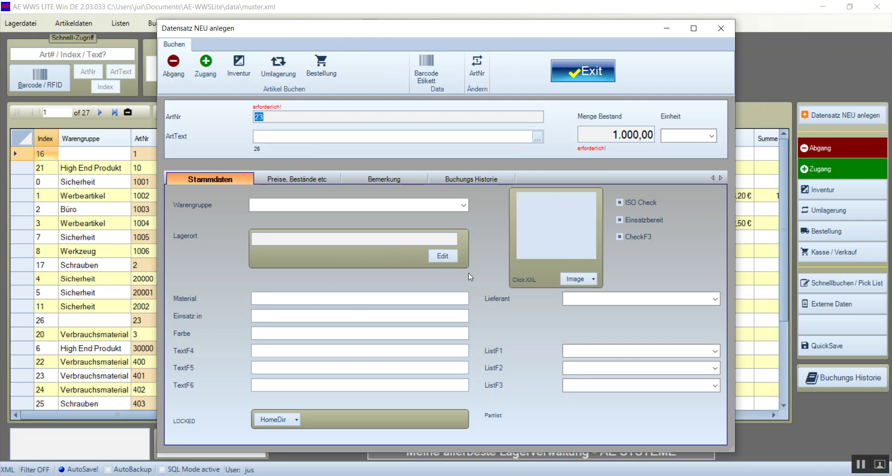
Enter "Hammerstiel" as the new record's ArtText and set its Warengruppe to Verbrauchsmaterial
{"action": "left_click", "coordinate": [276, 136]}
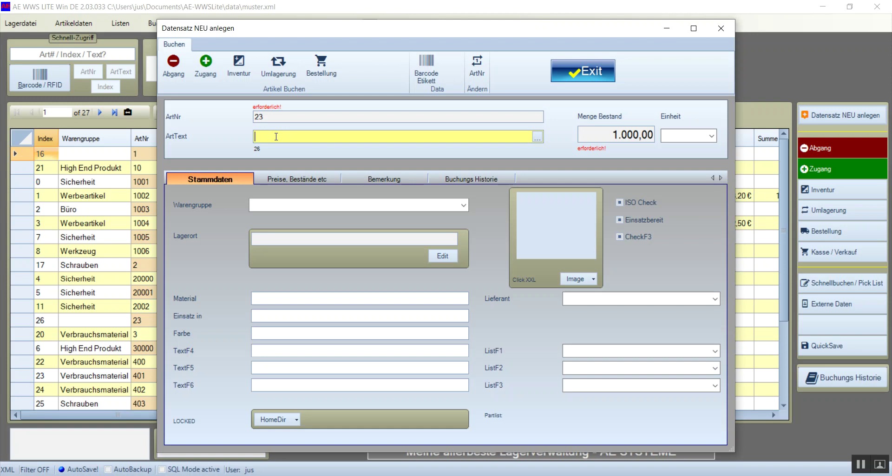
{"action": "type", "text": "Hammerstiel"}
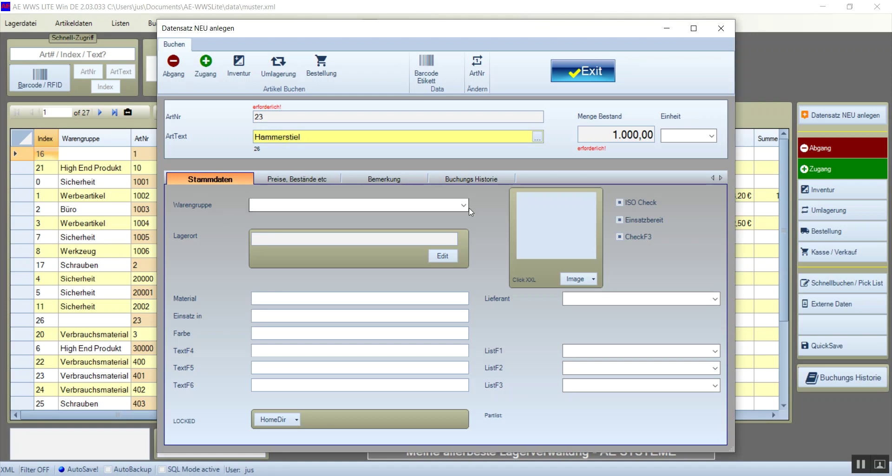
{"action": "left_click", "coordinate": [465, 205]}
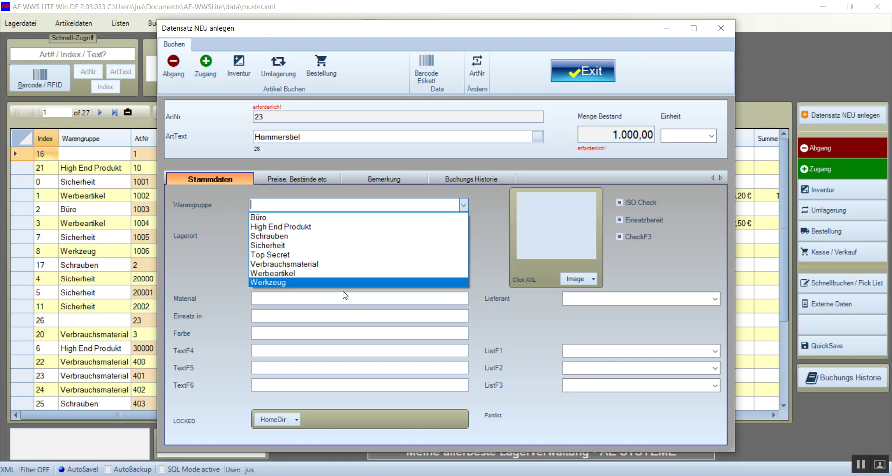
{"action": "left_click", "coordinate": [272, 263]}
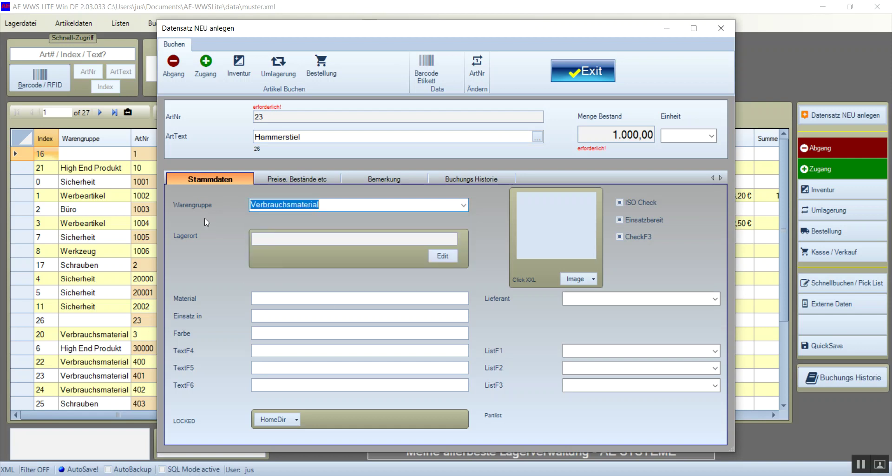
Assign the storage location (Lagerort) Sternenzerstörer A467 to the Hammerstiel record
{"action": "left_click", "coordinate": [339, 240]}
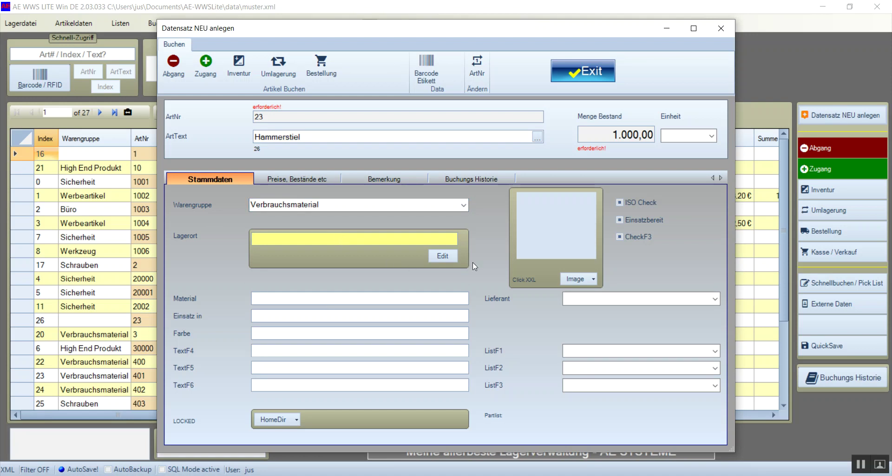
{"action": "left_click", "coordinate": [444, 256]}
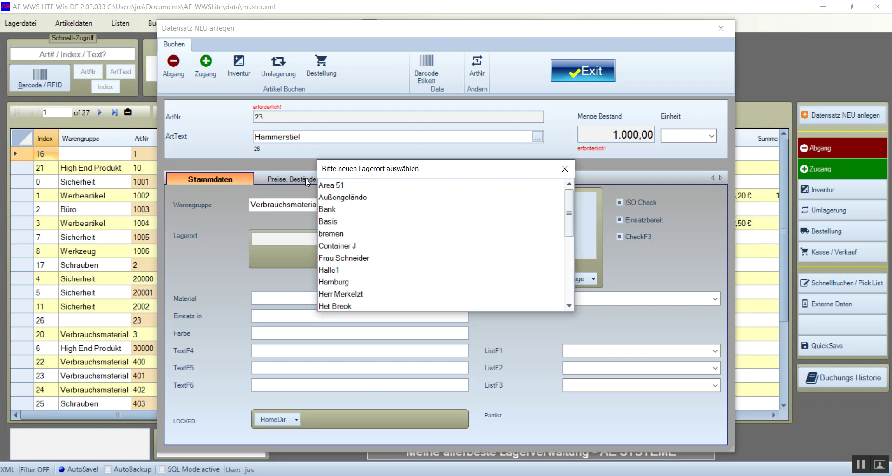
{"action": "left_click_drag", "start_coordinate": [571, 202], "coordinate": [564, 259]}
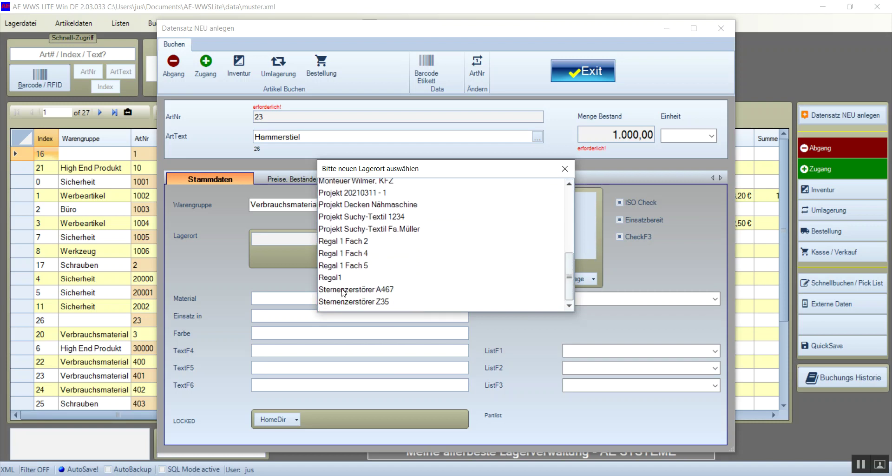
{"action": "double_click", "coordinate": [342, 290]}
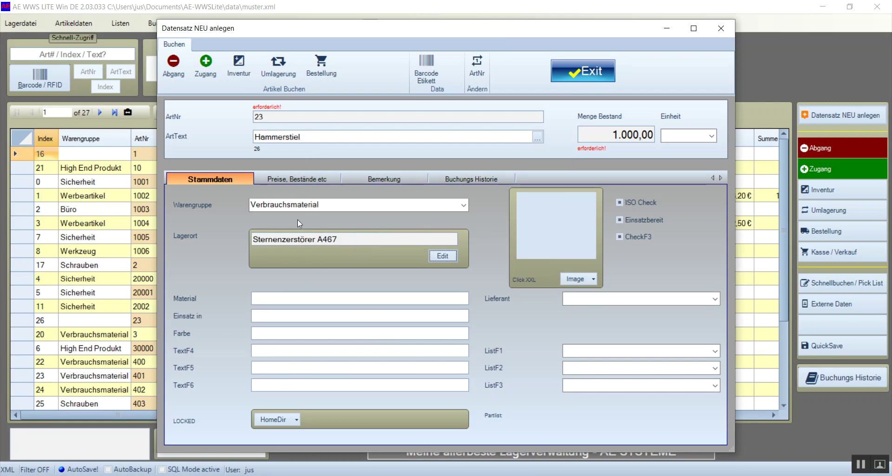
Enter "Hickoryholz" as the article's Material and "gelb" as its Farbe
{"action": "left_click", "coordinate": [265, 299]}
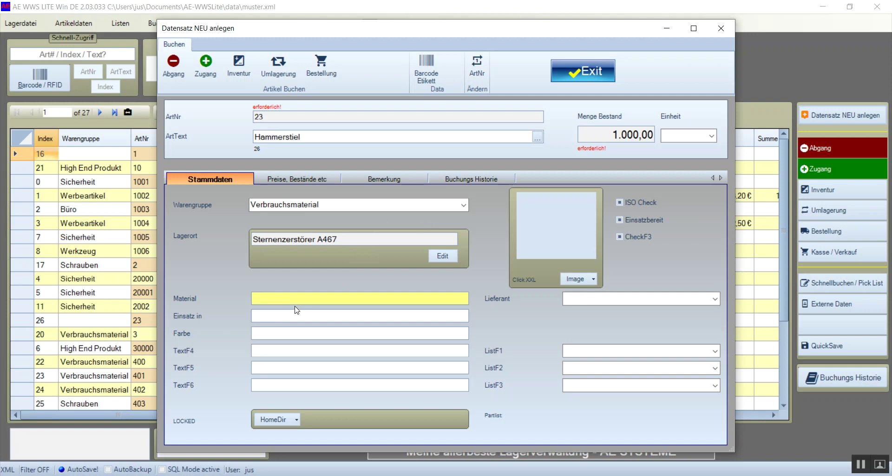
{"action": "type", "text": "Hickoryholz"}
{"action": "left_click", "coordinate": [280, 331]}
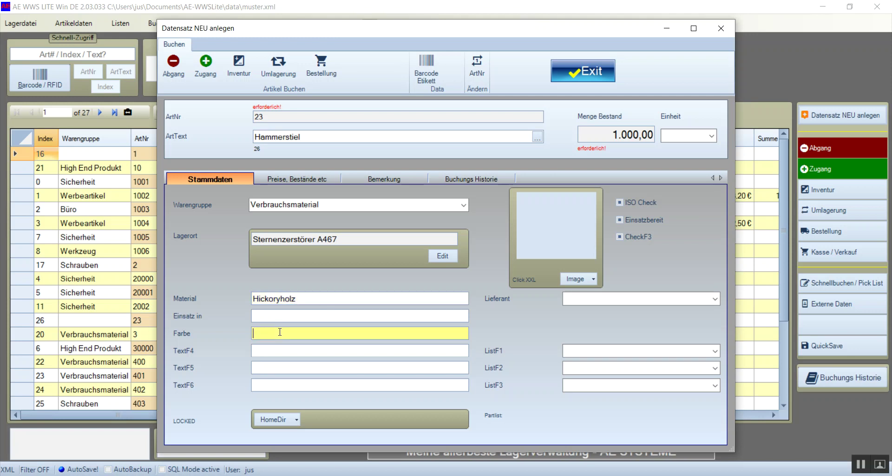
{"action": "type", "text": "gelb"}
{"action": "left_click", "coordinate": [278, 316]}
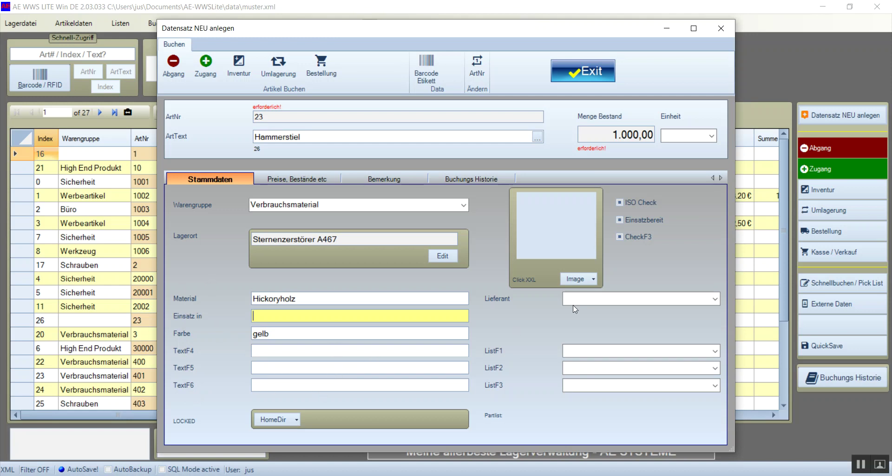
Enter "Darth vader" as the article's Lieferant and set ListF1 to Ausbildung
{"action": "left_click", "coordinate": [716, 299]}
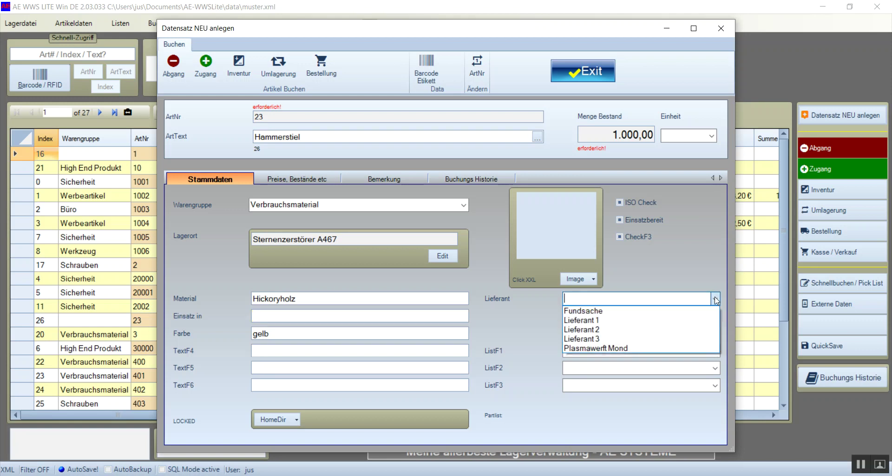
{"action": "left_click", "coordinate": [575, 299]}
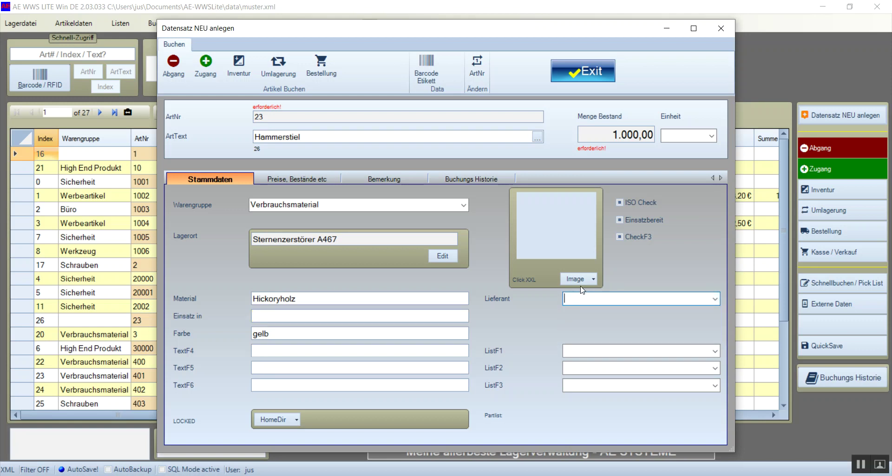
{"action": "type", "text": "Darth vader"}
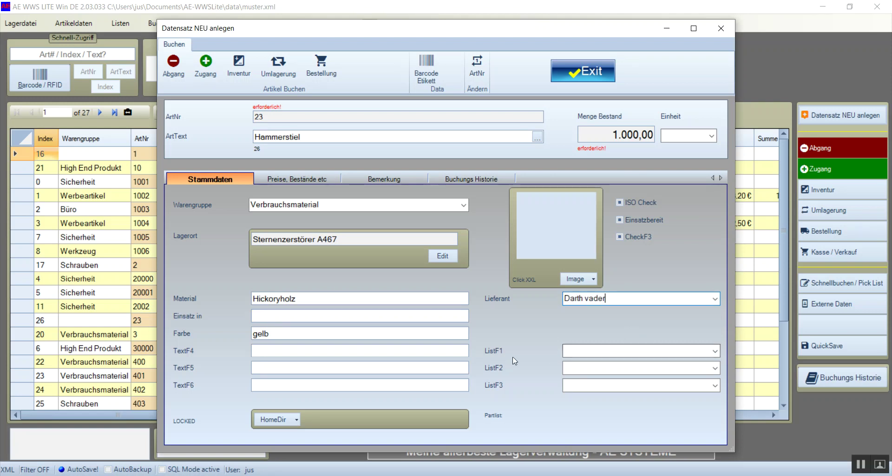
{"action": "left_click", "coordinate": [714, 352]}
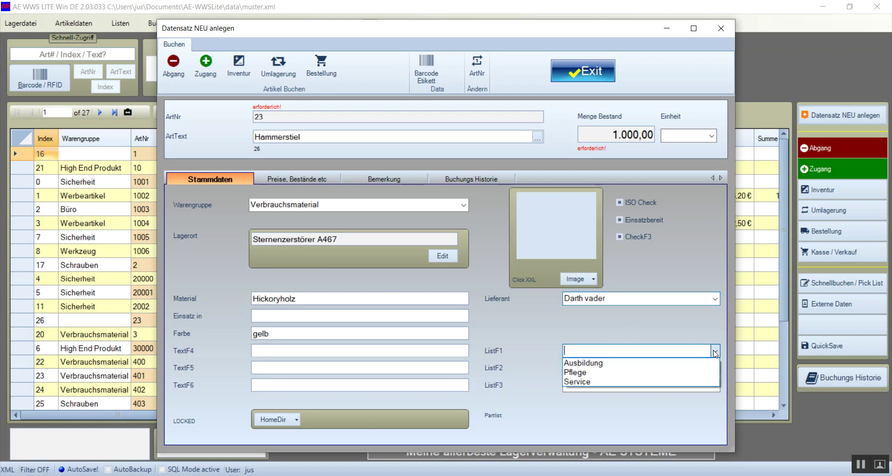
{"action": "left_click", "coordinate": [589, 362]}
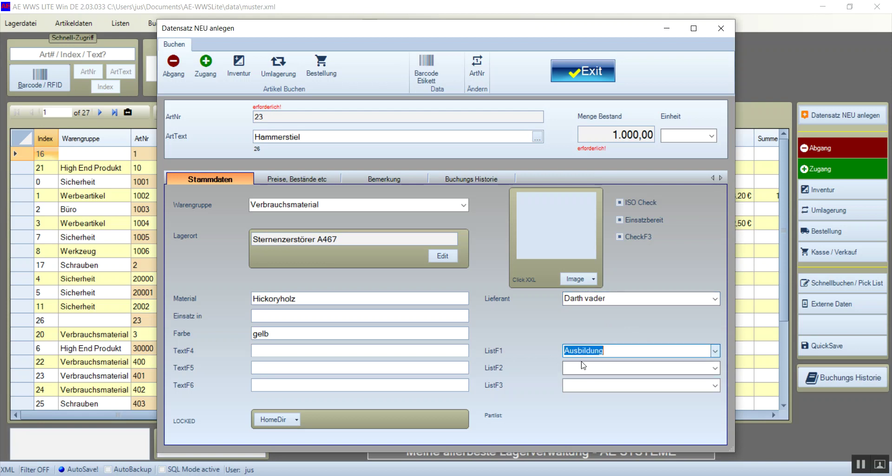
{"action": "left_click", "coordinate": [716, 367]}
{"action": "left_click", "coordinate": [648, 369]}
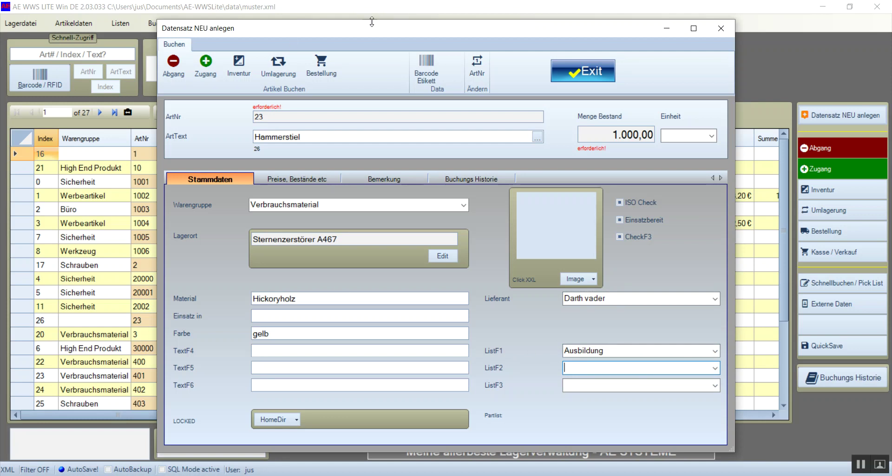
Set the article's minimum stock (Mindestbestand) to 100 in its price and stock data
{"action": "left_click", "coordinate": [288, 181]}
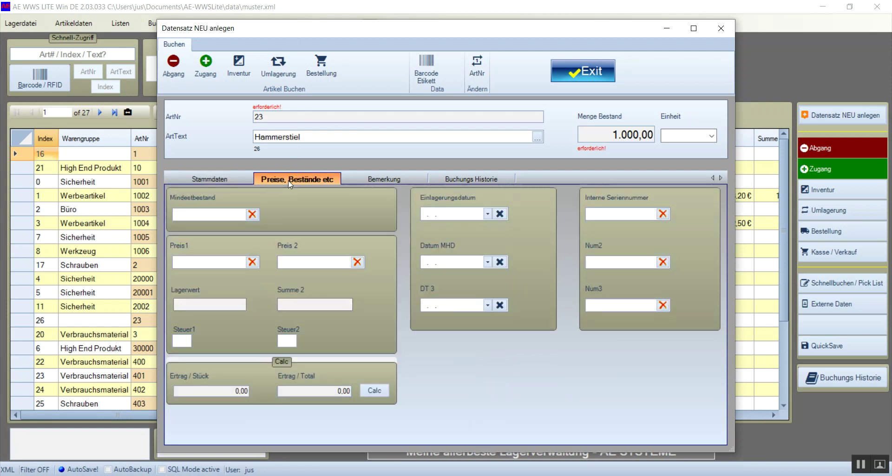
{"action": "left_click", "coordinate": [221, 216]}
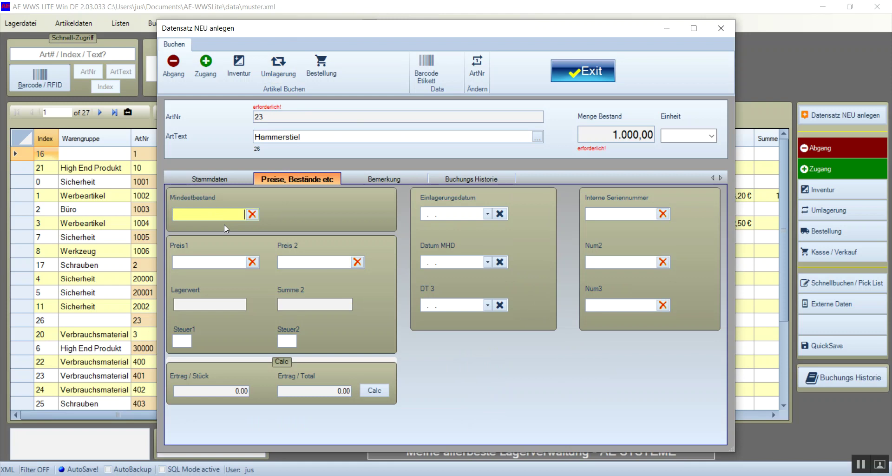
{"action": "type", "text": "000"}
Set Preis1 to 4,50 and Preis 2 to 2,30, calculate the yield, and close the new record
{"action": "left_click", "coordinate": [240, 260]}
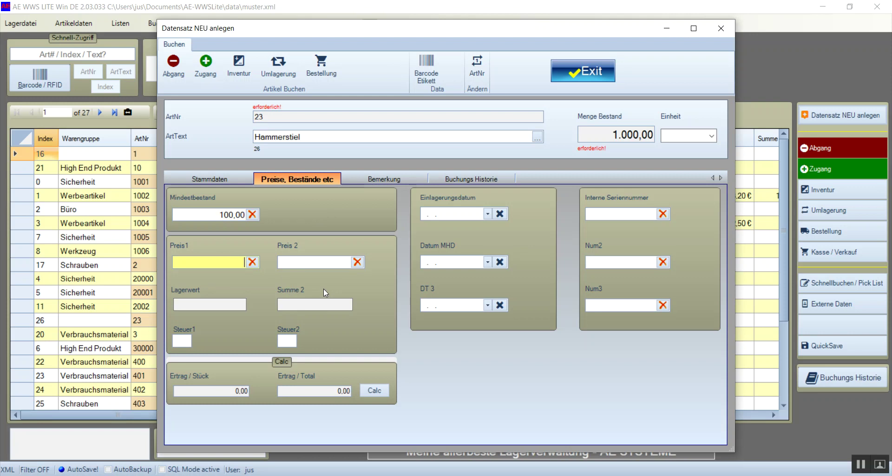
{"action": "type", "text": "4,50"}
{"action": "key", "text": "Tab"}
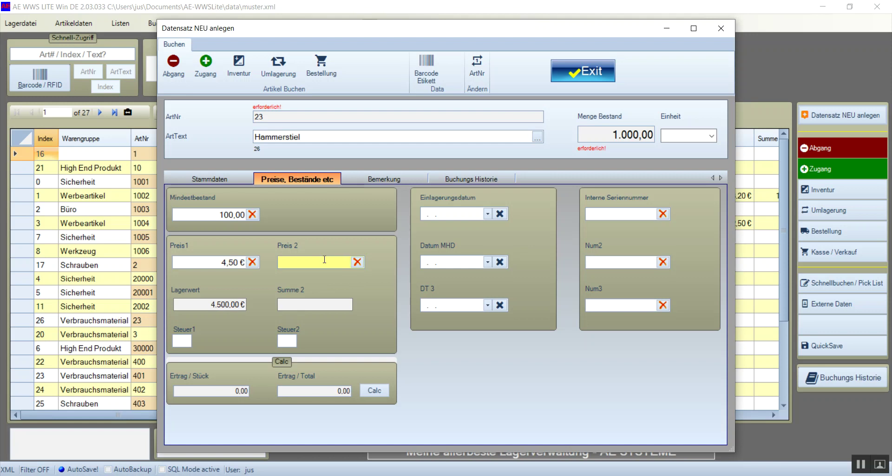
{"action": "type", "text": "2,30"}
{"action": "left_click", "coordinate": [375, 392]}
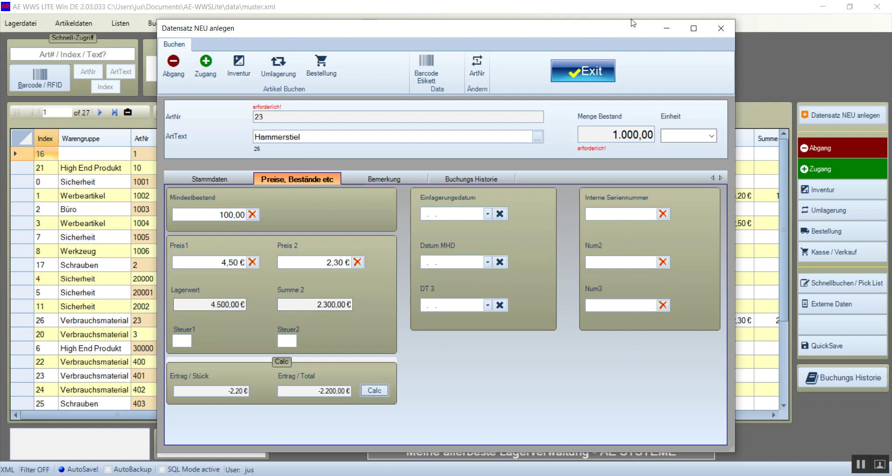
{"action": "left_click", "coordinate": [590, 66]}
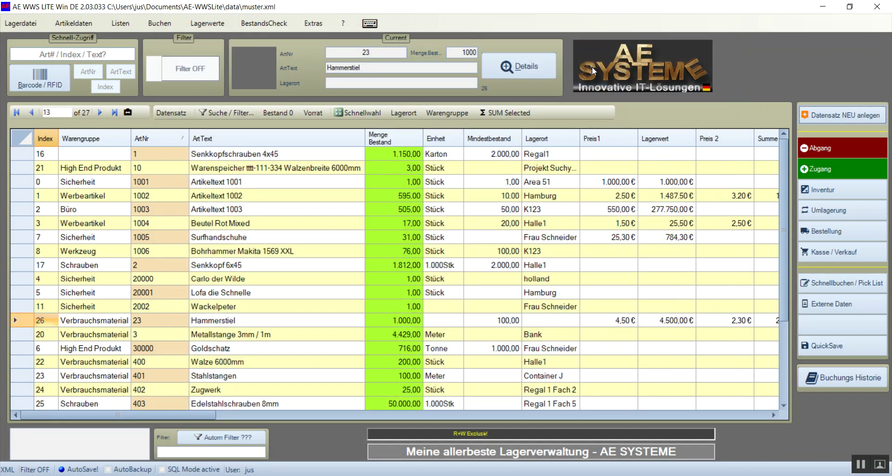
Open the details of the Hammerstiel record, change its ArtText to "Hammerkopf", and close the details
{"action": "left_click", "coordinate": [17, 321]}
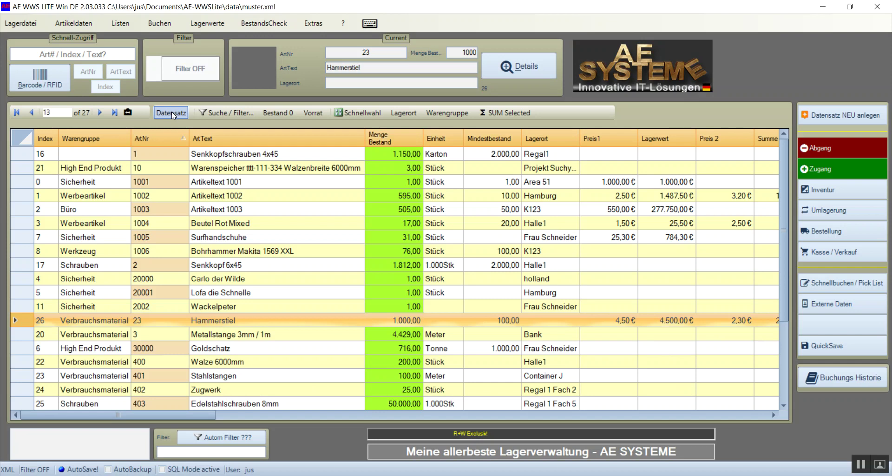
{"action": "left_click", "coordinate": [228, 320]}
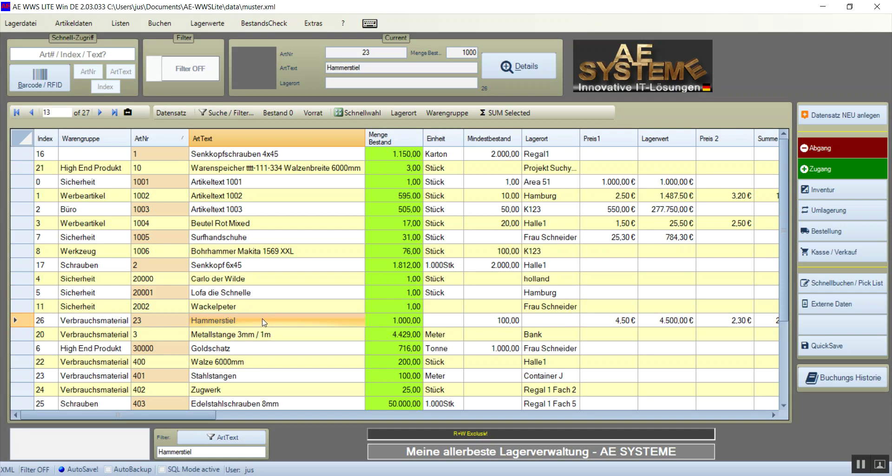
{"action": "left_click", "coordinate": [510, 66]}
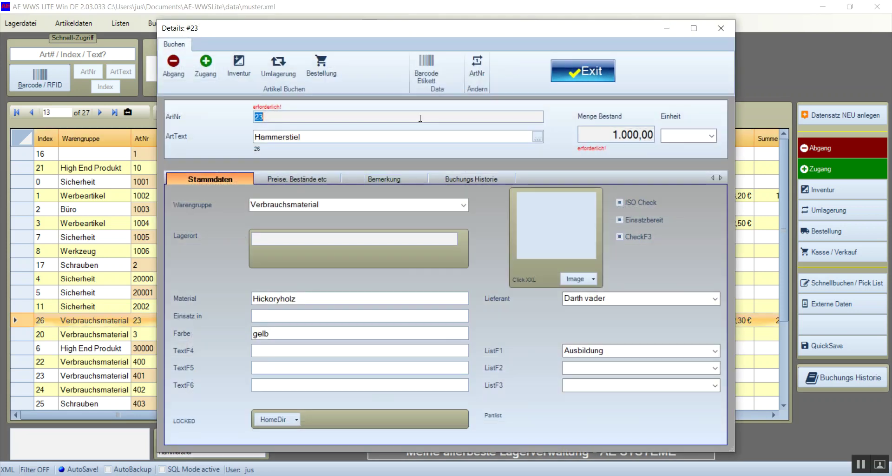
{"action": "left_click", "coordinate": [321, 138]}
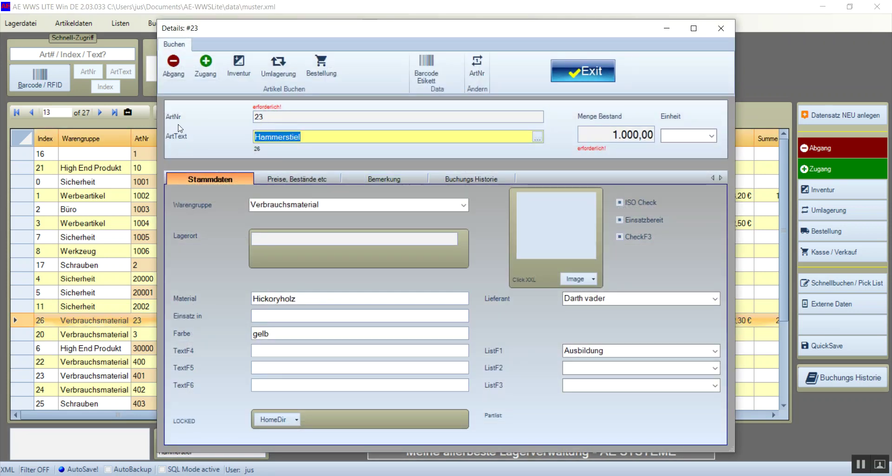
{"action": "type", "text": "Hamme"}
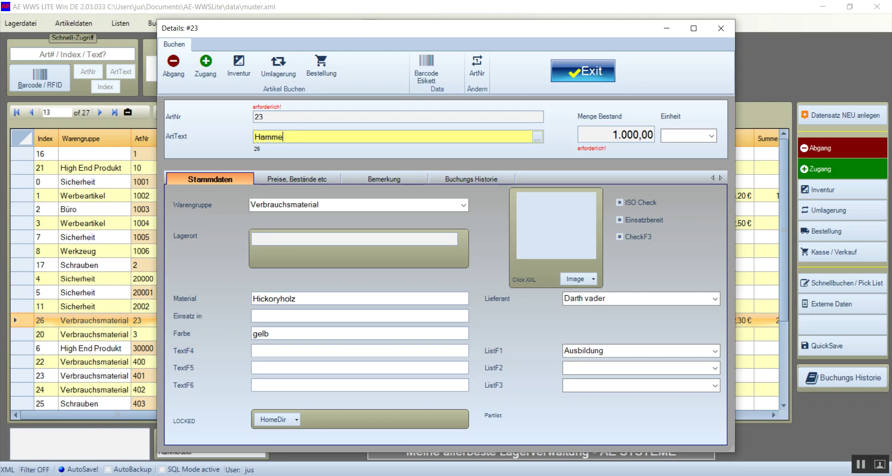
{"action": "type", "text": "rkopf"}
{"action": "left_click", "coordinate": [603, 71]}
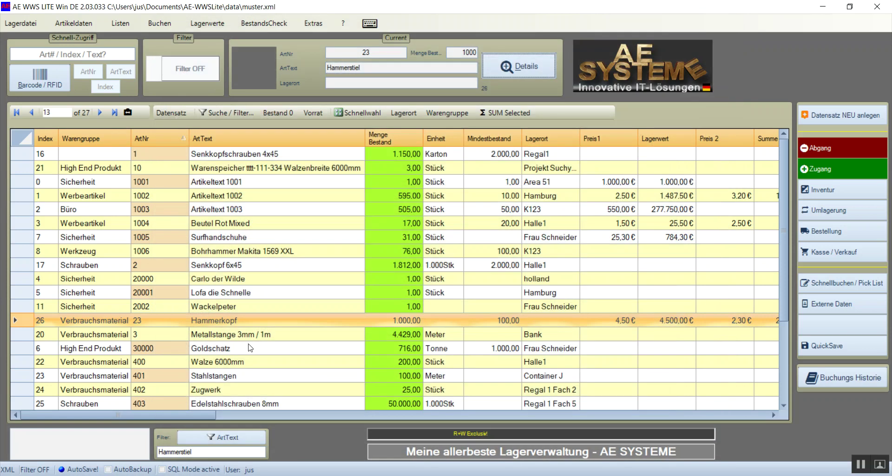
{"action": "left_click", "coordinate": [170, 114]}
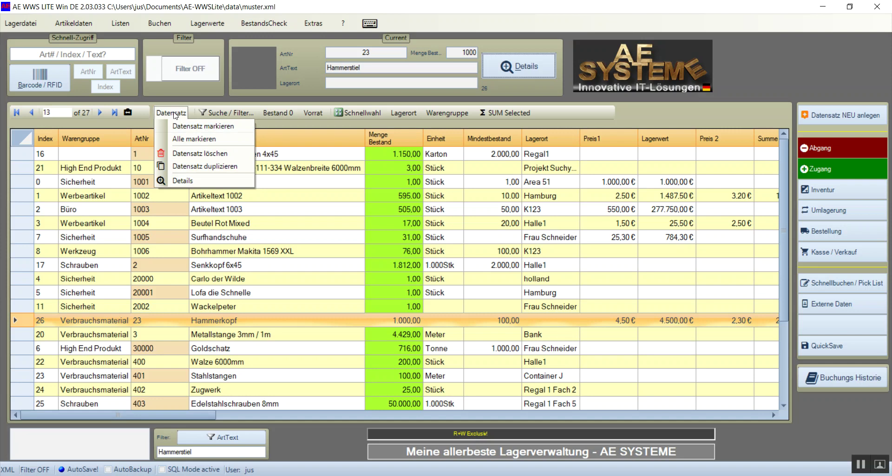
{"action": "left_click", "coordinate": [193, 154]}
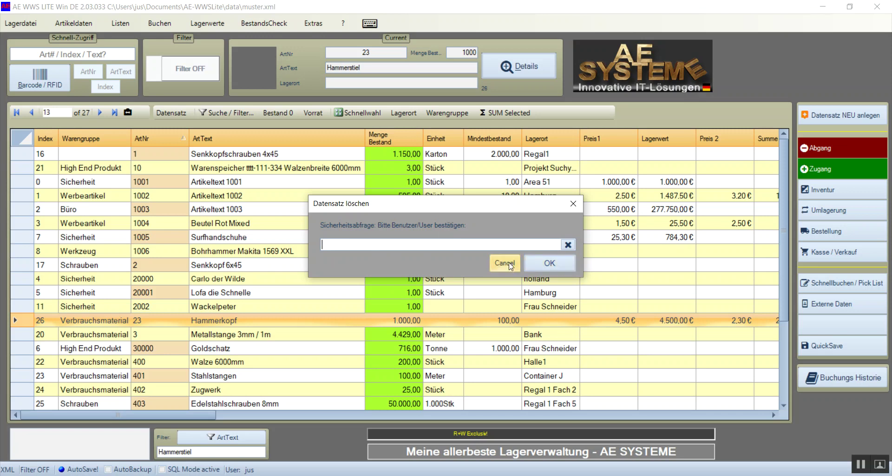
{"action": "left_click", "coordinate": [573, 204]}
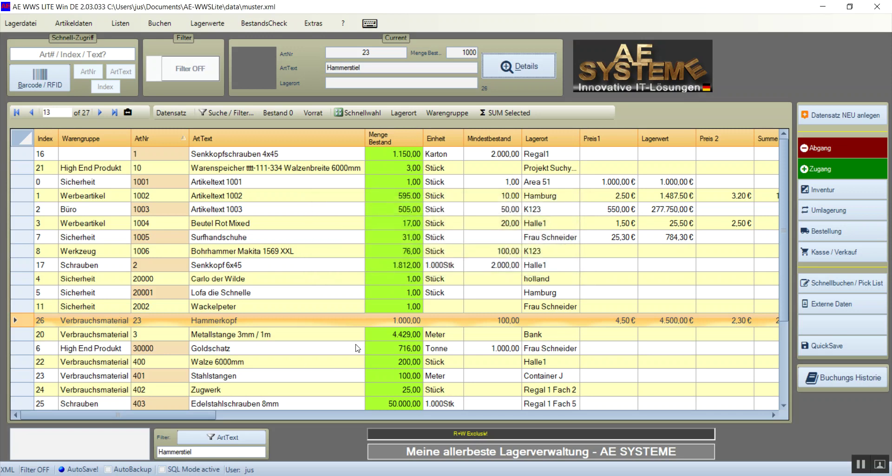